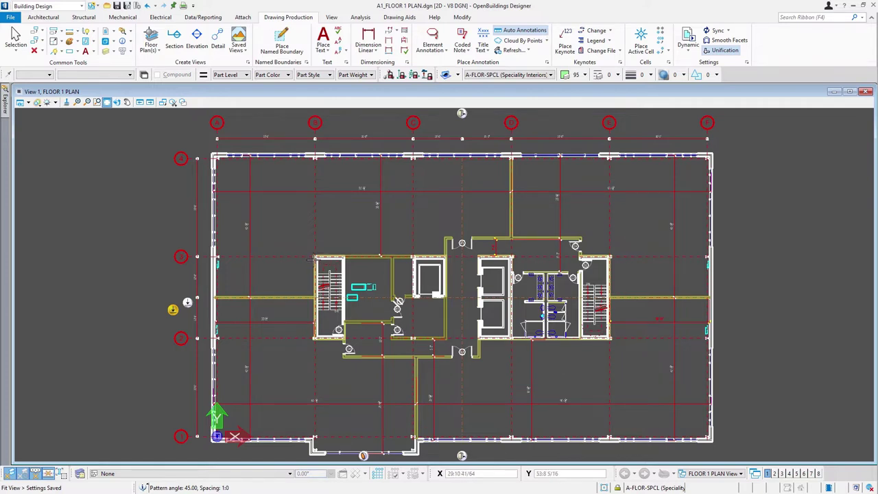
Match the active part to the stairwell's concrete masonry wall, CMU_2-HR, at the upper corner of the stair
{"action": "scroll", "coordinate": [319, 262], "scroll_direction": "up", "scroll_amount": 5}
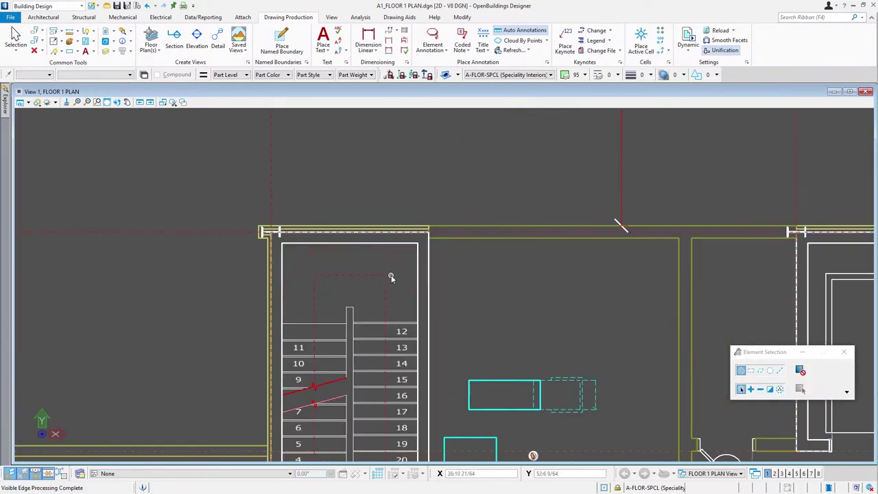
{"action": "scroll", "coordinate": [391, 277], "scroll_direction": "up", "scroll_amount": 2}
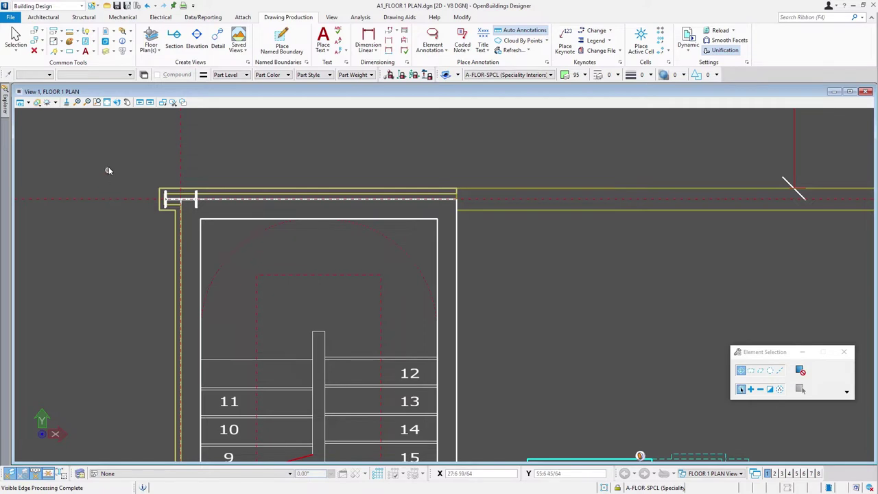
{"action": "left_click", "coordinate": [8, 74]}
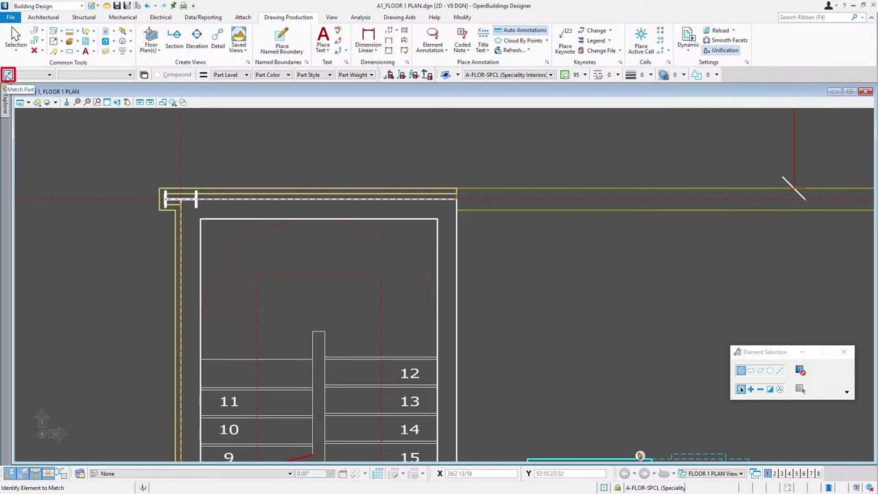
{"action": "left_click", "coordinate": [436, 272]}
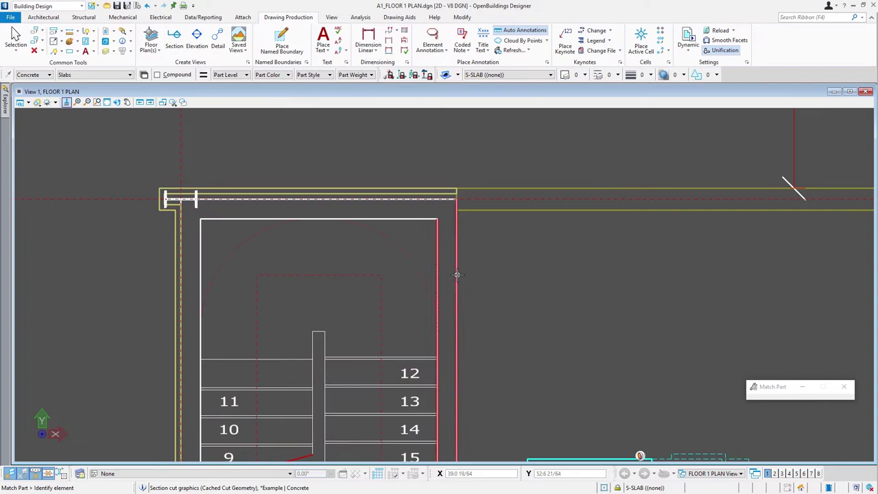
{"action": "left_click", "coordinate": [457, 275]}
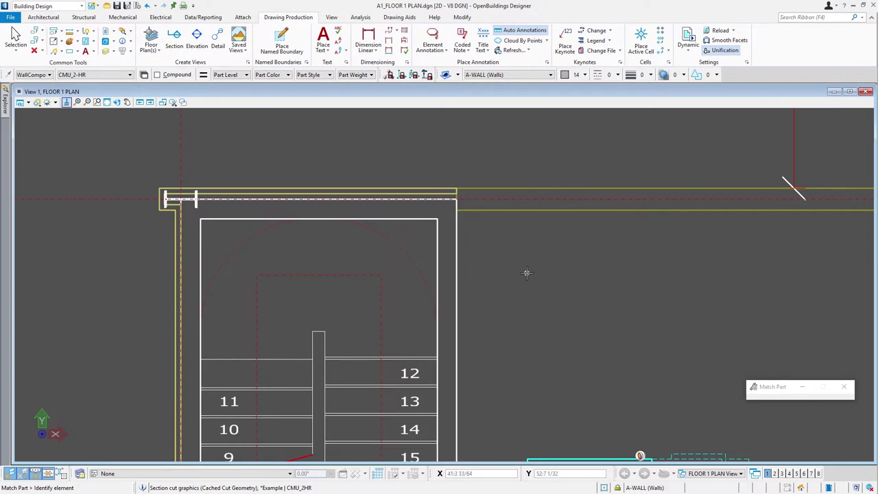
Open the Family/Part Editor for the wall components and show their Drawing Symbology for section and F&R views
{"action": "left_click", "coordinate": [144, 75]}
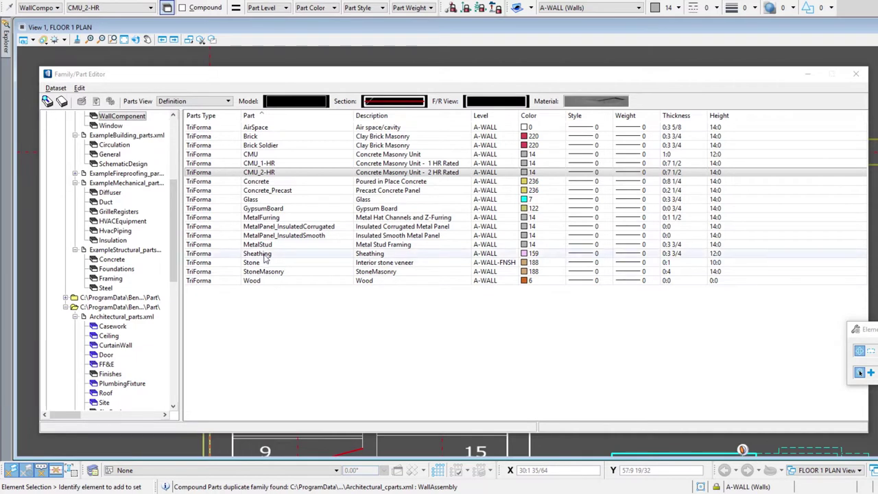
{"action": "left_click", "coordinate": [227, 102]}
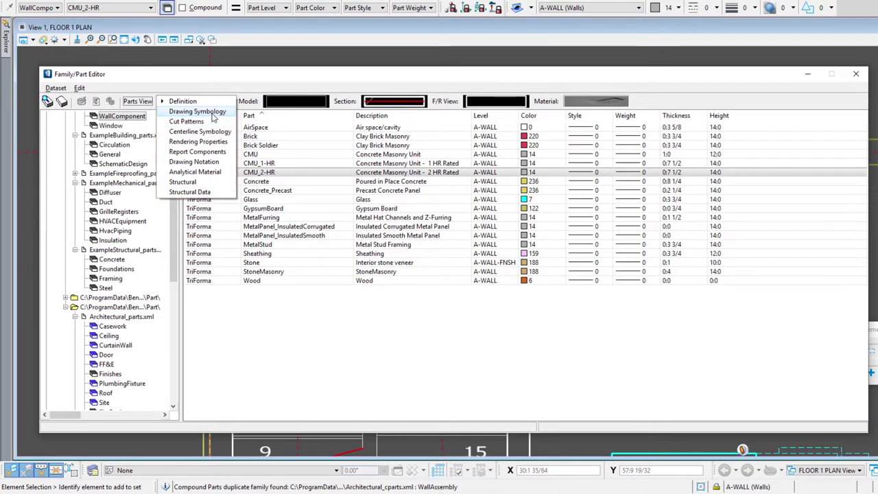
{"action": "left_click", "coordinate": [207, 113]}
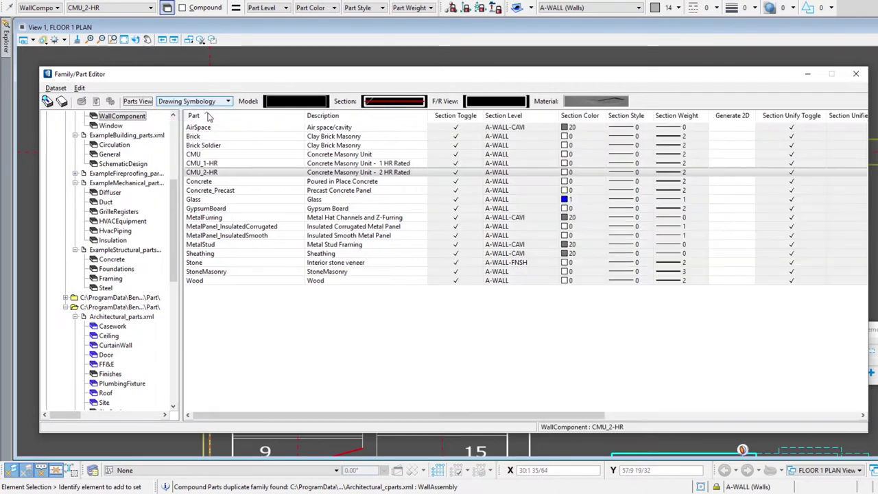
{"action": "left_click", "coordinate": [208, 116]}
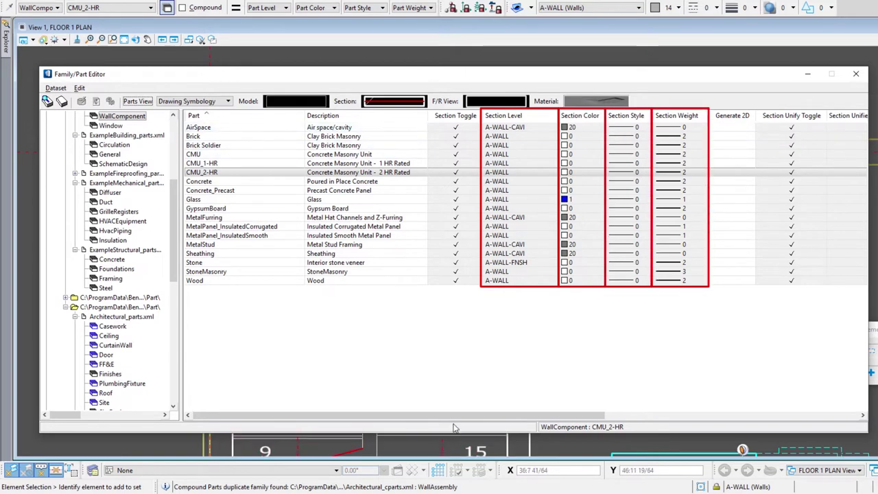
{"action": "left_click_drag", "start_coordinate": [467, 415], "coordinate": [707, 417]}
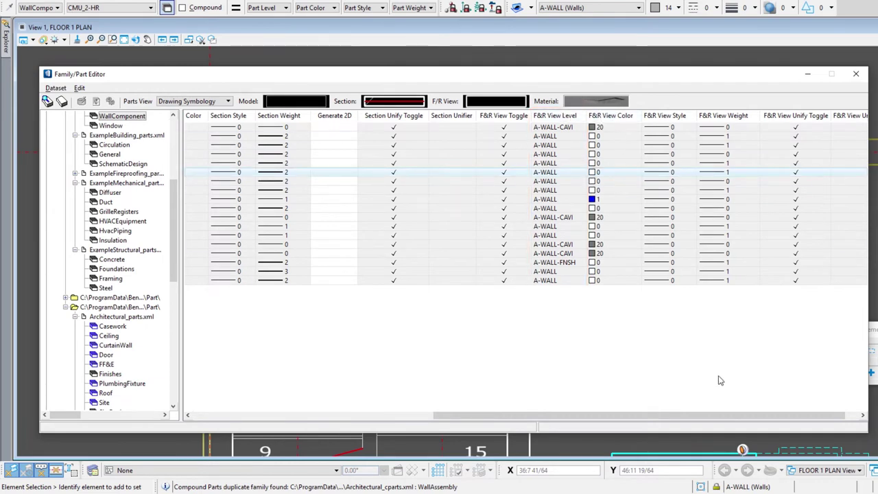
{"action": "left_click_drag", "start_coordinate": [715, 418], "coordinate": [448, 431]}
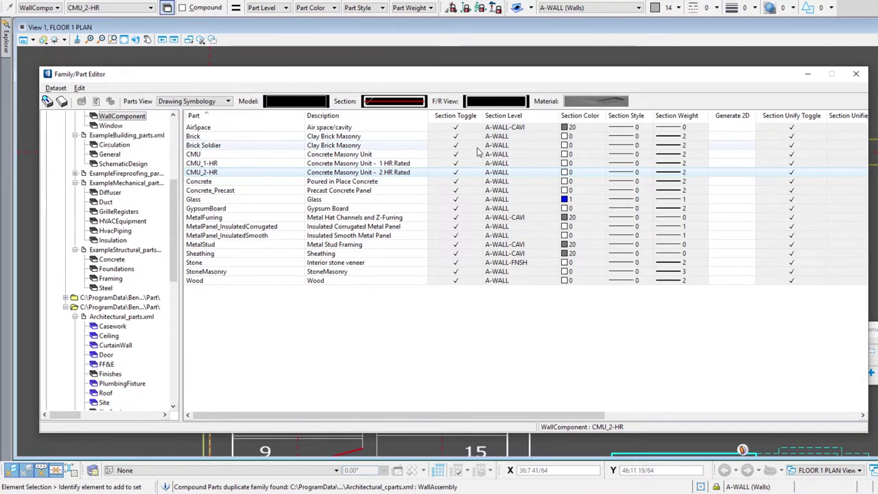
Set the section weight to 3 for all WallComponent parts from Brick through Concrete_Precast
{"action": "left_click", "coordinate": [235, 139]}
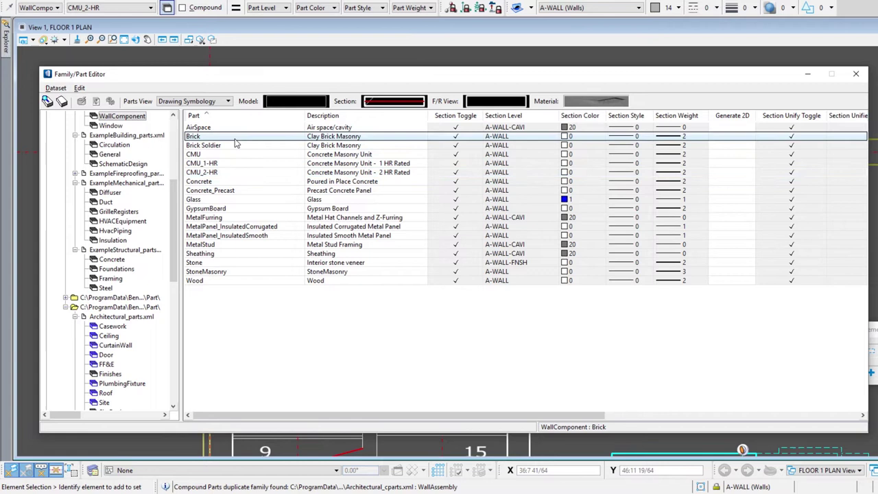
{"action": "left_click", "coordinate": [245, 191], "text": "shift"}
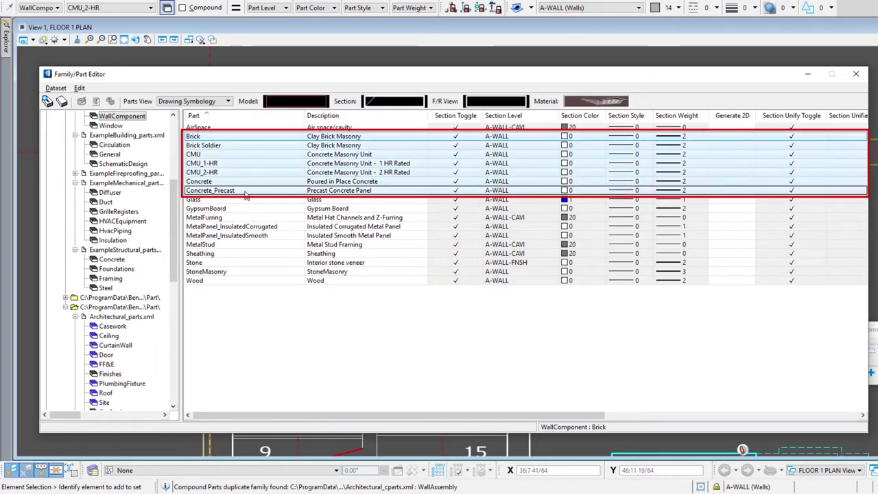
{"action": "left_click", "coordinate": [688, 191]}
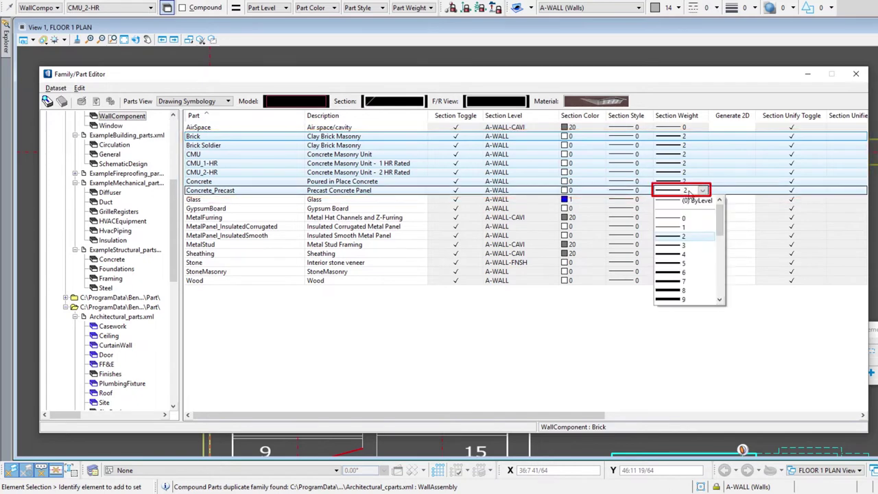
{"action": "left_click", "coordinate": [685, 246]}
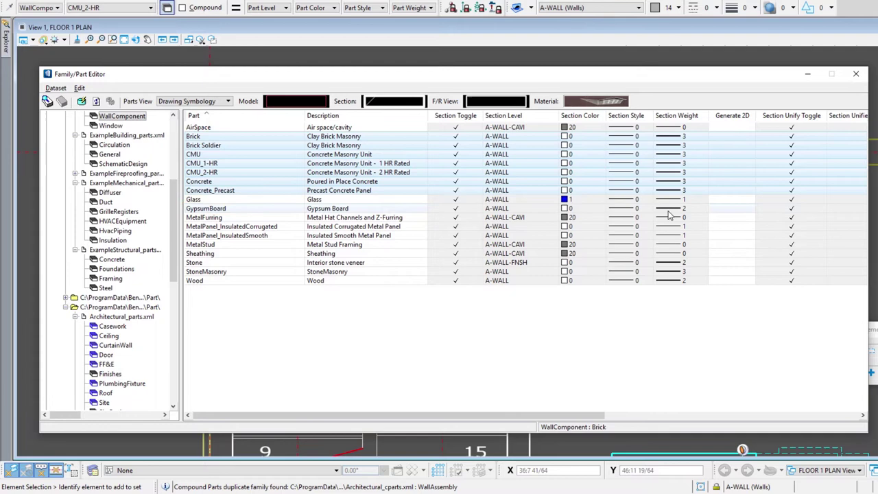
{"action": "left_click_drag", "start_coordinate": [600, 417], "coordinate": [860, 422]}
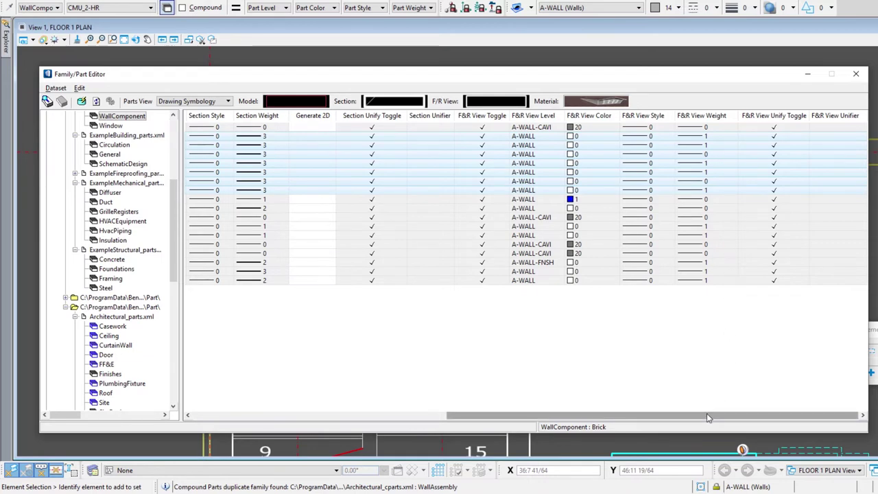
{"action": "left_click_drag", "start_coordinate": [709, 417], "coordinate": [430, 407]}
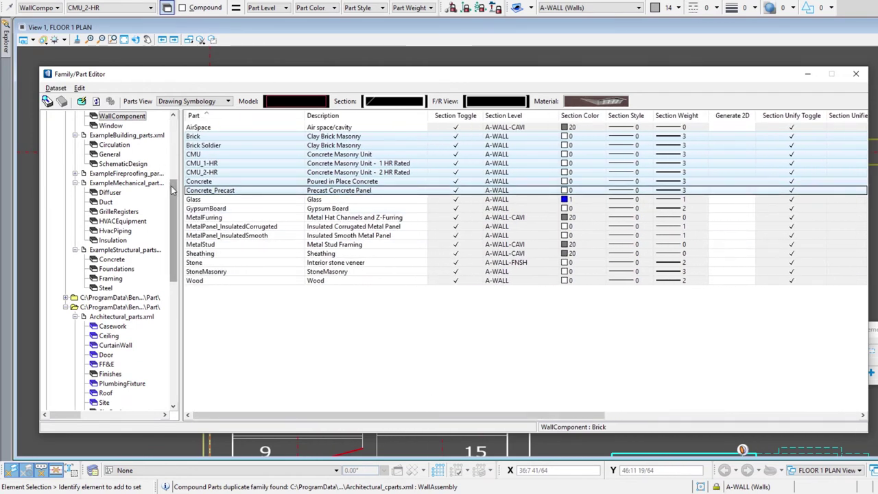
Set the section color to 0 for the three Stud+GypBoard parts in the WallAssembly family
{"action": "left_click_drag", "start_coordinate": [174, 191], "coordinate": [174, 168]}
{"action": "left_click", "coordinate": [118, 163]}
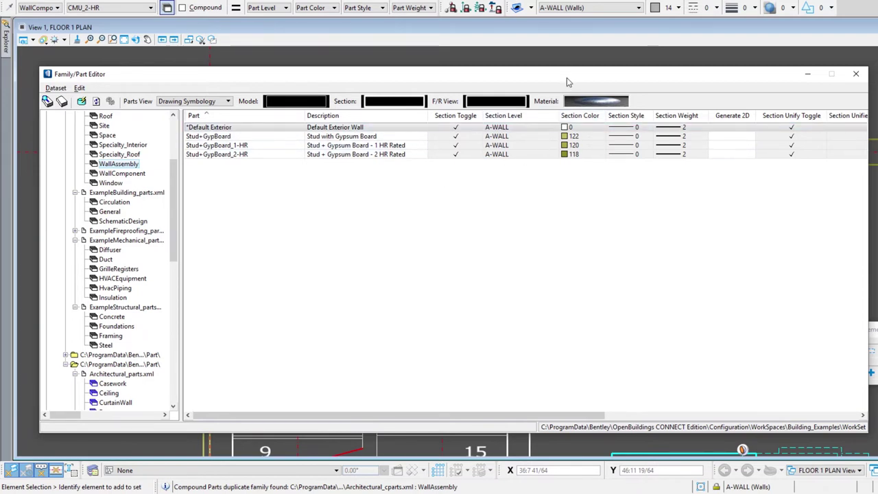
{"action": "left_click_drag", "start_coordinate": [567, 78], "coordinate": [544, 186]}
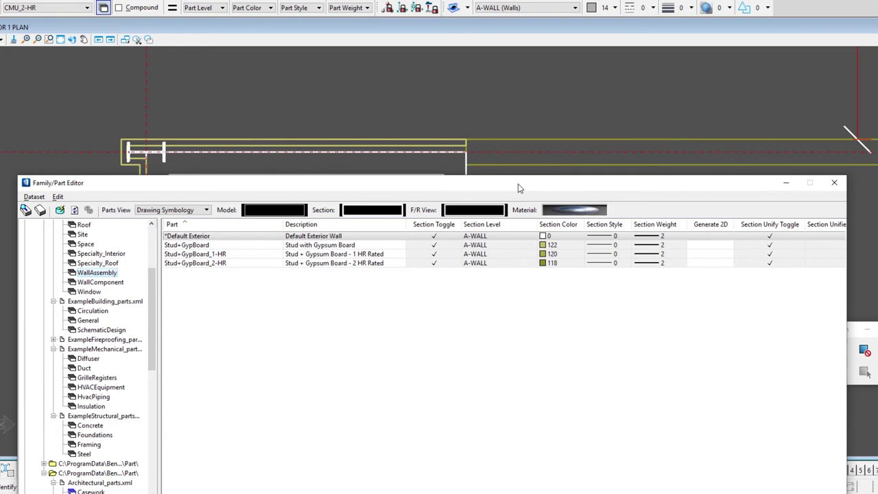
{"action": "left_click_drag", "start_coordinate": [519, 188], "coordinate": [509, 114]}
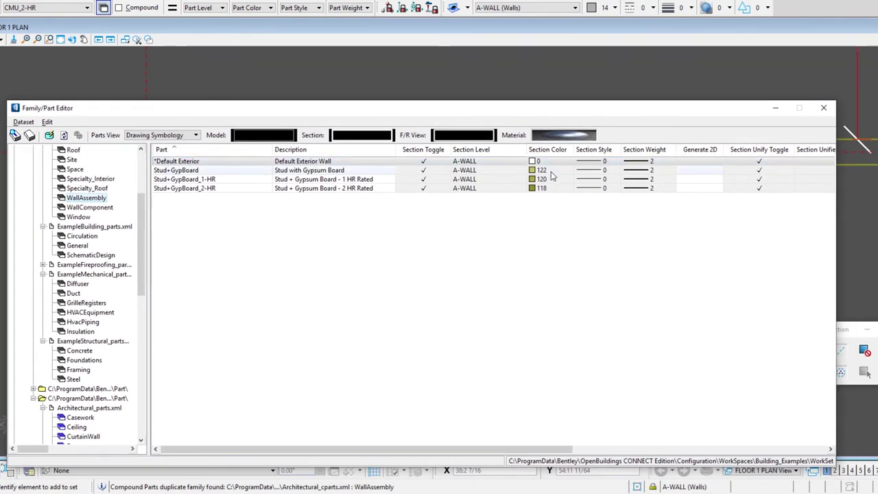
{"action": "left_click", "coordinate": [551, 171]}
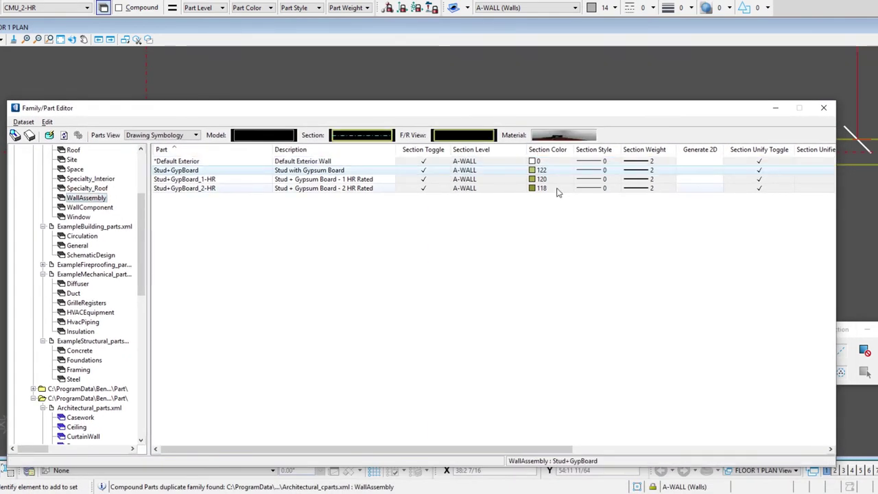
{"action": "left_click", "coordinate": [557, 188], "text": "shift"}
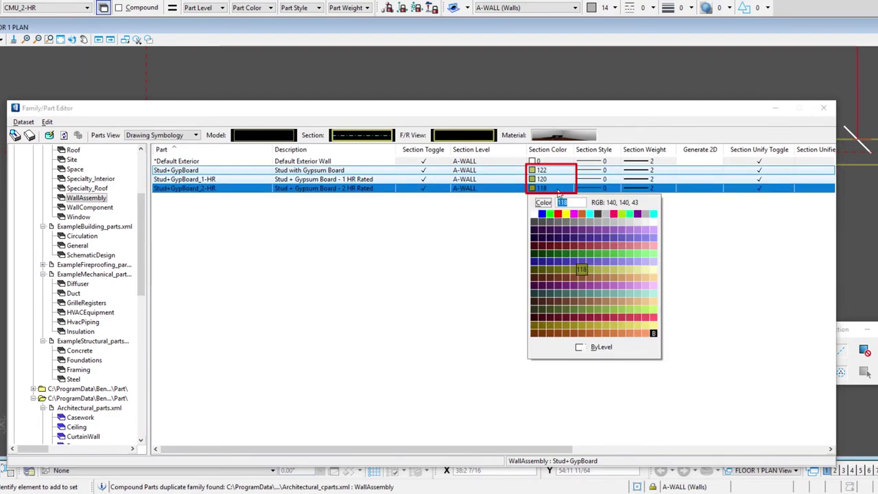
{"action": "left_click", "coordinate": [533, 213]}
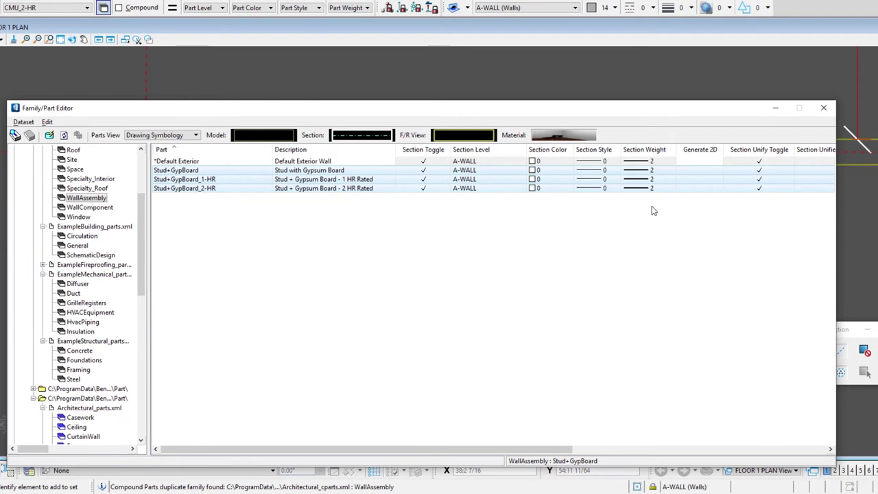
Set the F&R view color of the same three Stud+GypBoard parts to 0
{"action": "left_click_drag", "start_coordinate": [575, 450], "coordinate": [777, 452]}
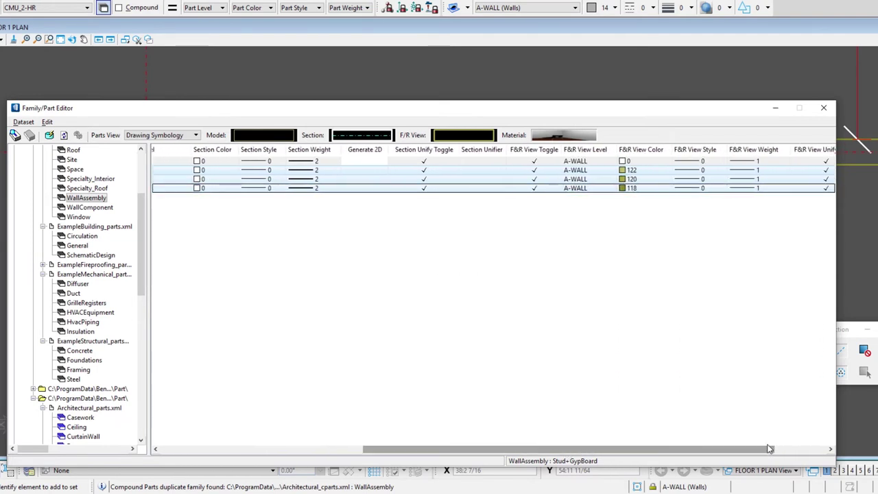
{"action": "left_click", "coordinate": [665, 177]}
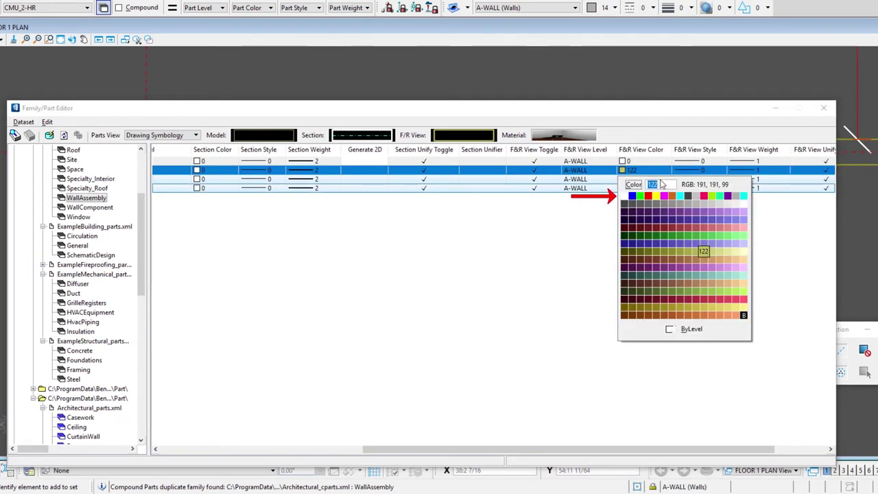
{"action": "left_click", "coordinate": [628, 194]}
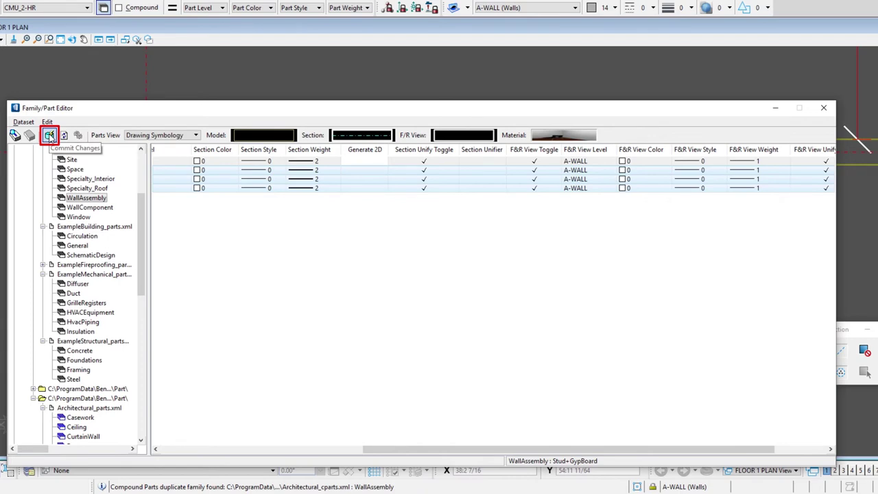
Commit the dataset changes, close the Family/Part Editor and inspect the walls in the floor plan
{"action": "left_click", "coordinate": [49, 135]}
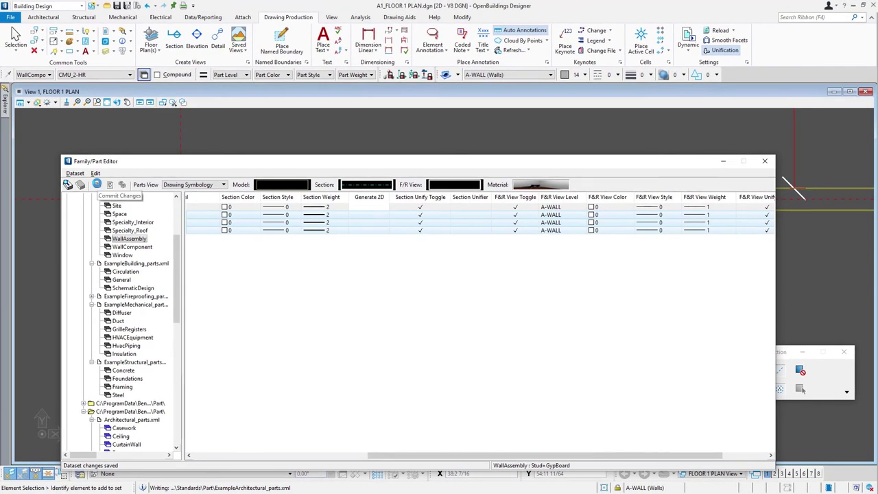
{"action": "left_click", "coordinate": [764, 161]}
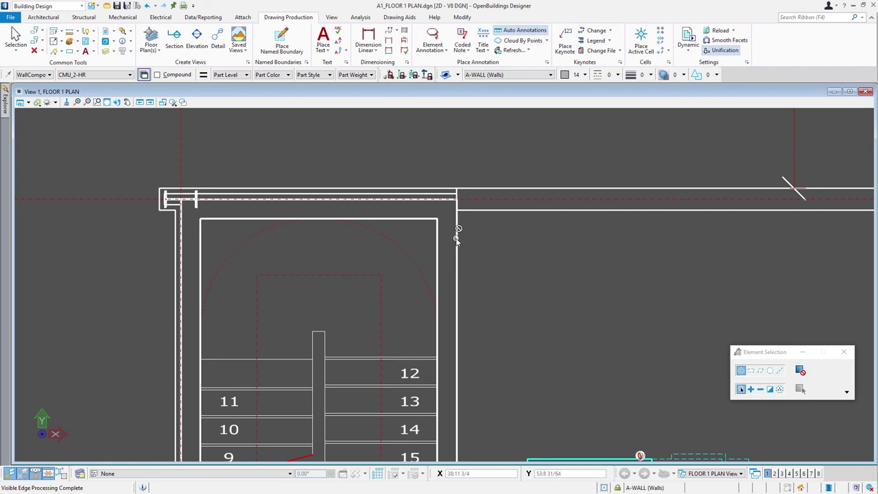
{"action": "scroll", "coordinate": [384, 176], "scroll_direction": "down", "scroll_amount": 2}
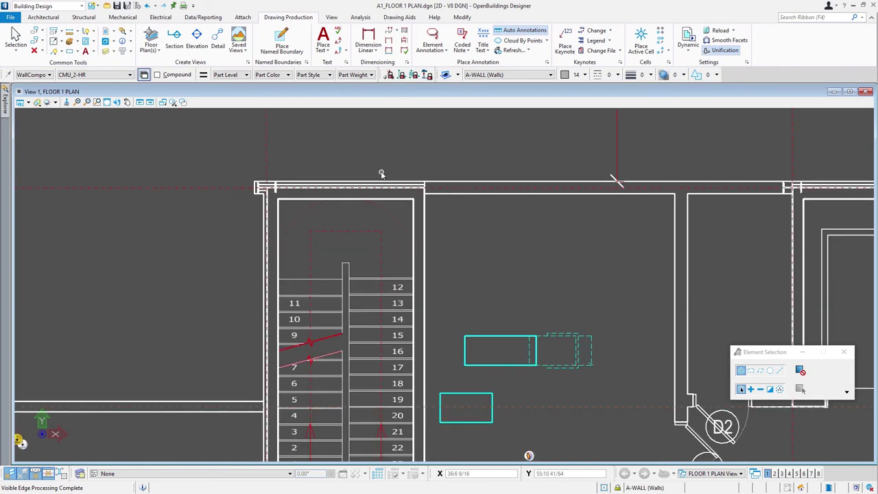
{"action": "scroll", "coordinate": [382, 173], "scroll_direction": "down", "scroll_amount": 2}
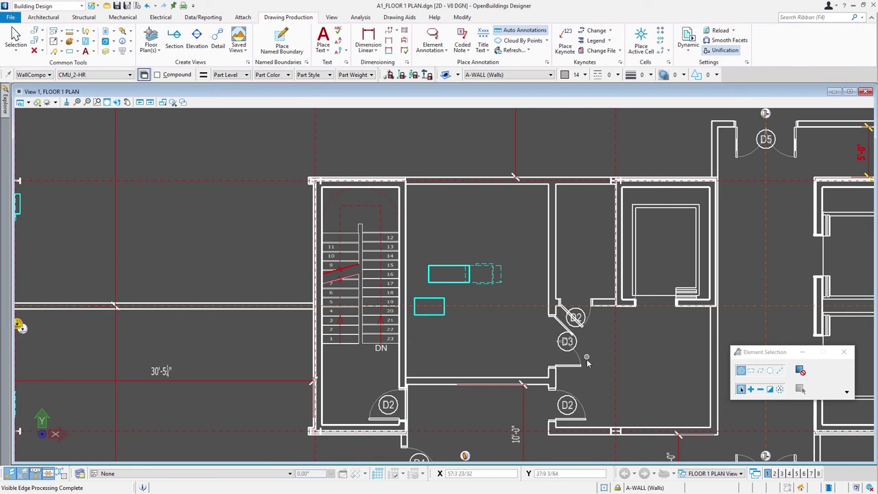
{"action": "scroll", "coordinate": [587, 367], "scroll_direction": "up", "scroll_amount": 2}
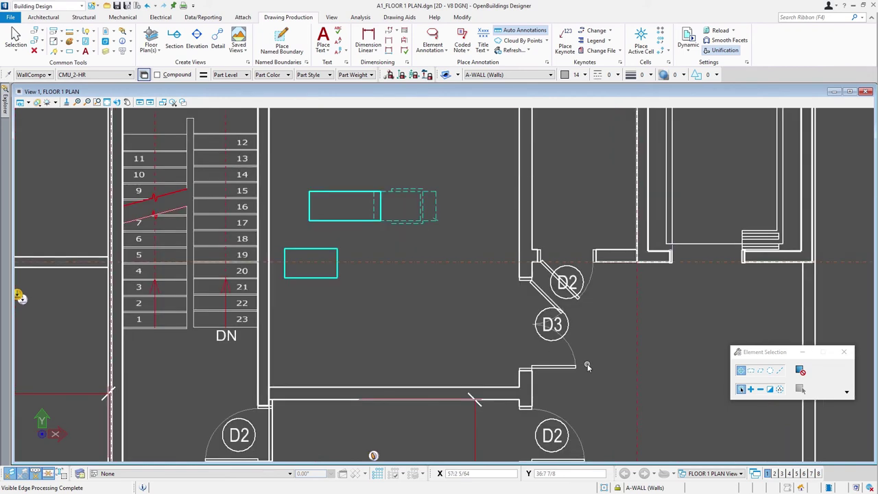